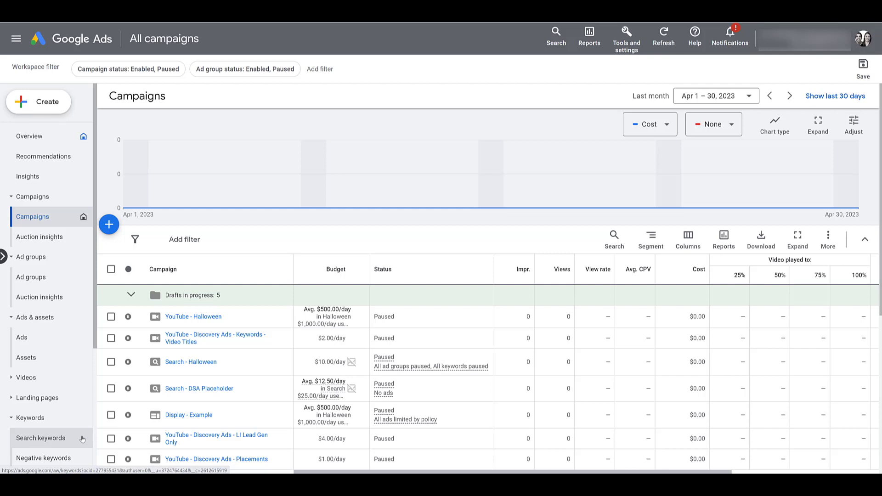
Step: Select the Search - Halloween and YouTube - Halloween campaigns and bring up their labels
left_click(110, 362)
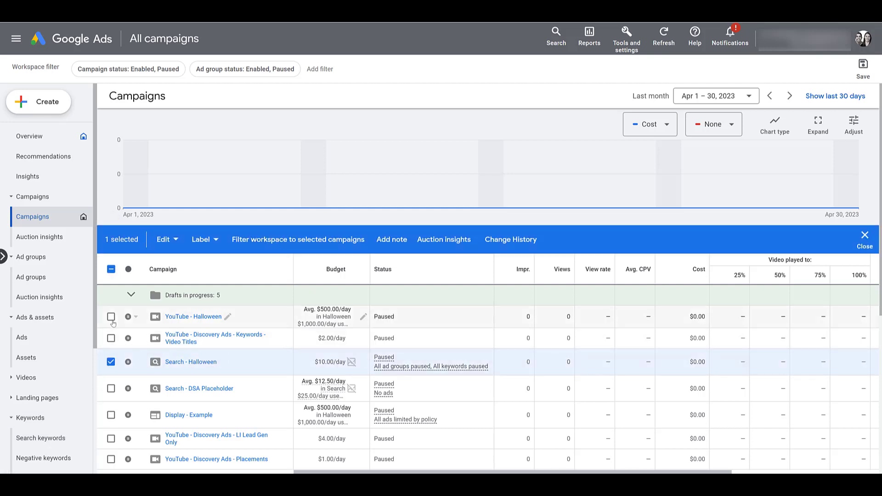
left_click(112, 317)
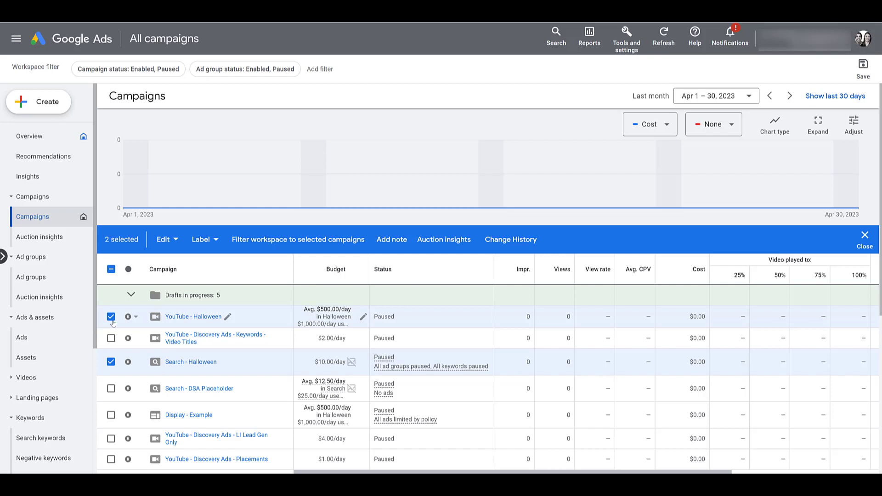
left_click(218, 242)
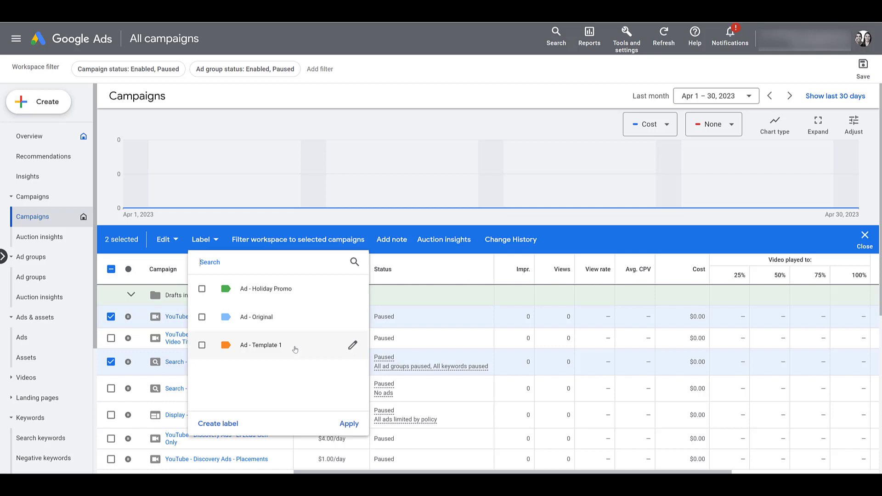
Step: Create an orange label named 'Halloween' and apply it to both selected campaigns
left_click(216, 424)
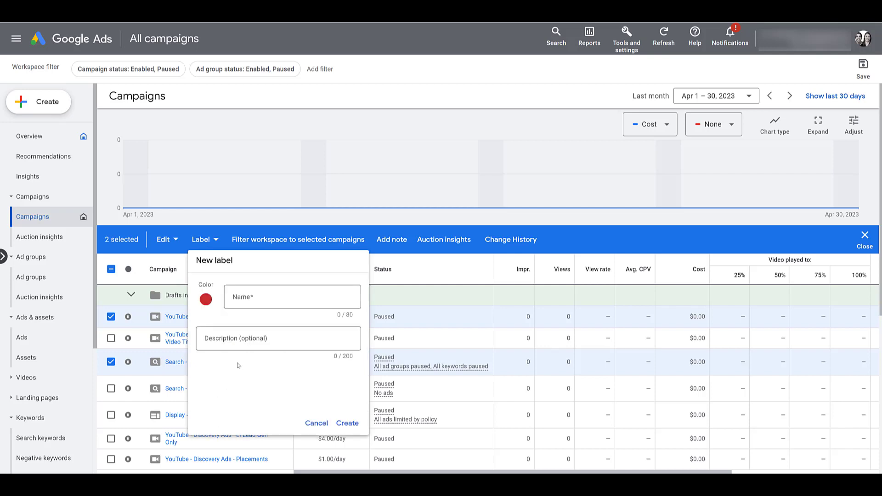
left_click(277, 297)
type("Halloween")
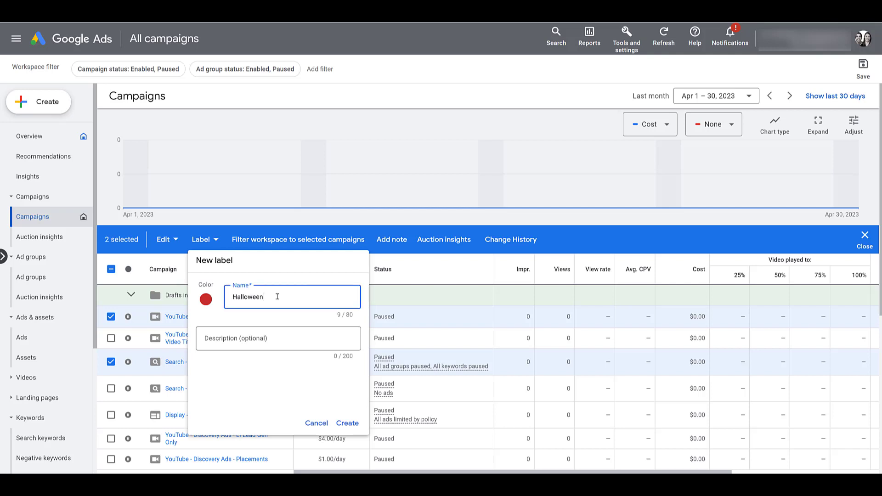
left_click(206, 300)
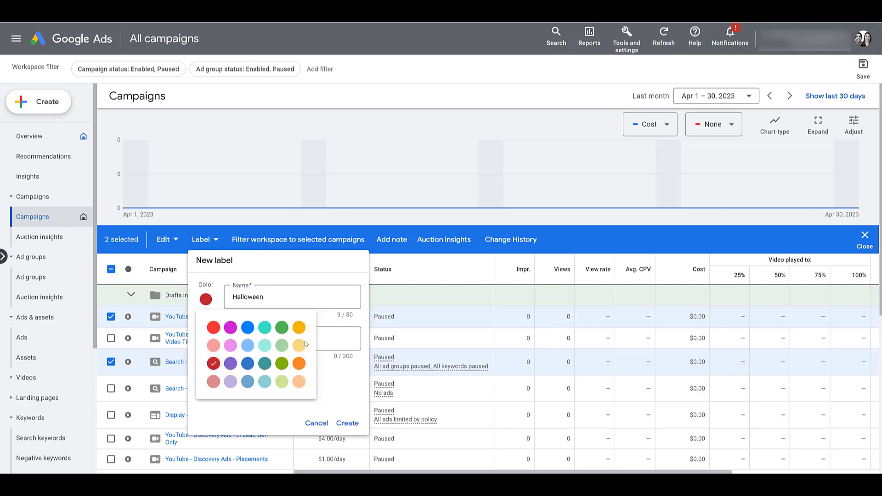
left_click(300, 364)
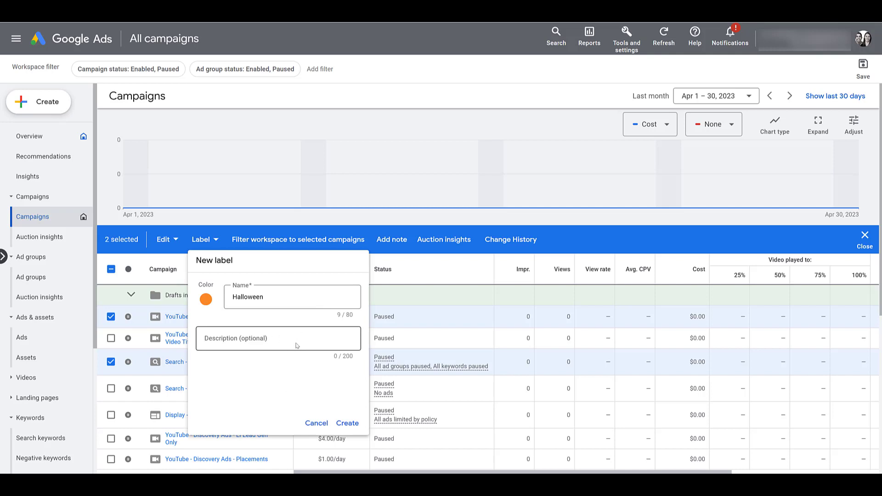
left_click(348, 423)
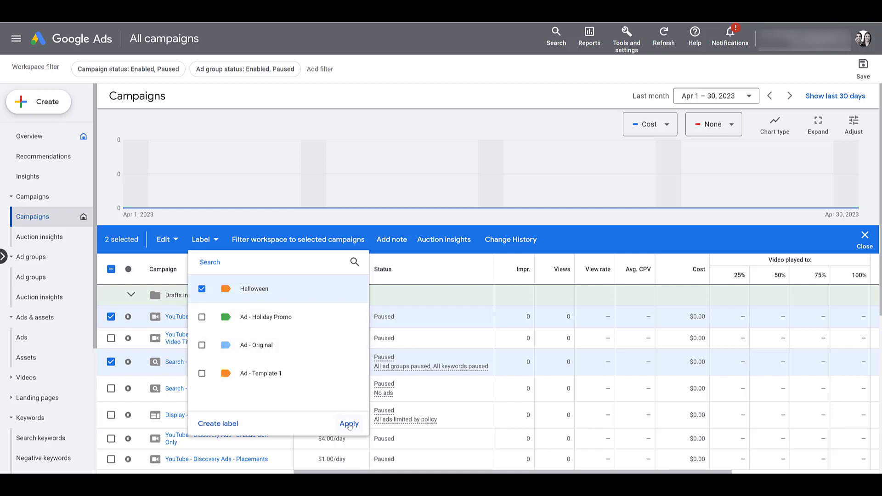
left_click(349, 424)
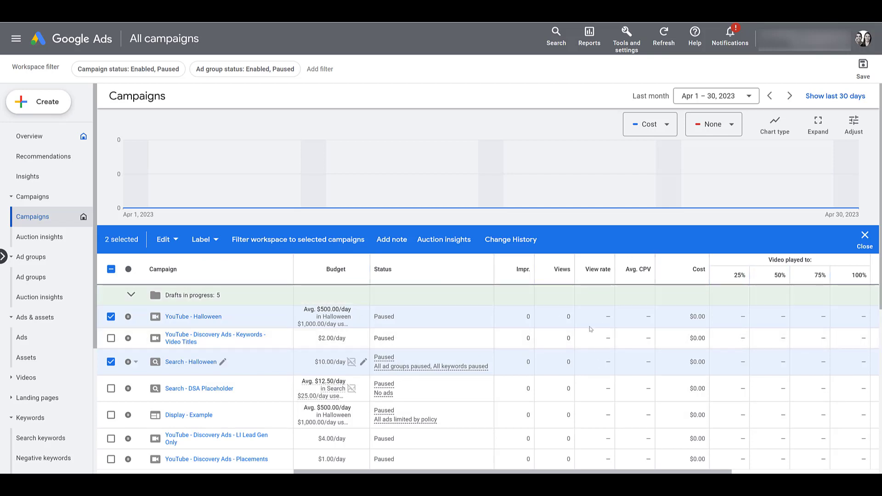
Step: Clear the campaign selection and open the Modify columns editor
left_click(866, 238)
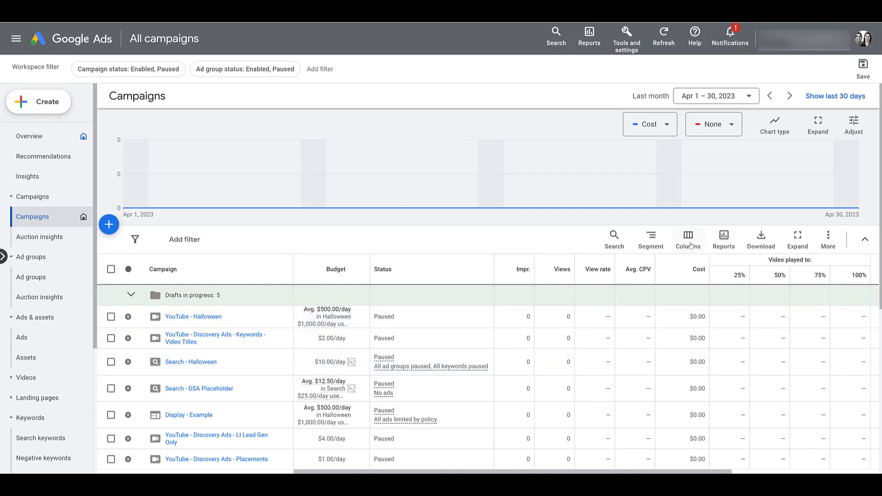
left_click(689, 244)
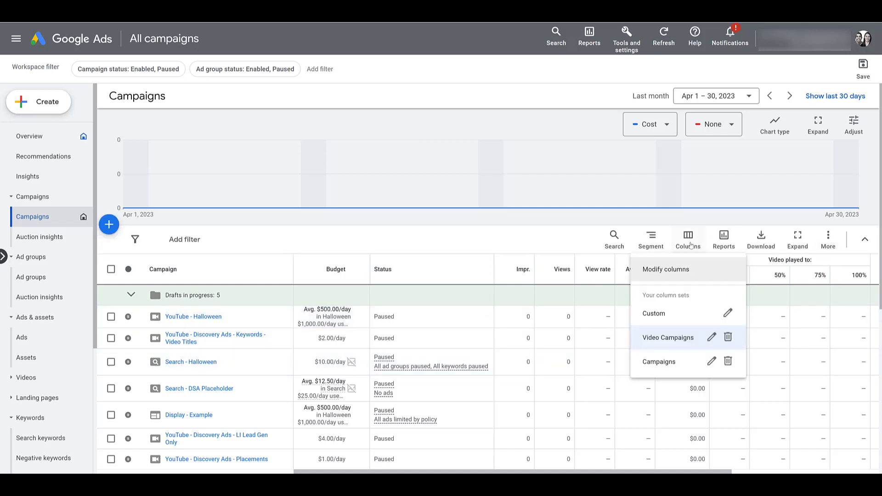
left_click(699, 273)
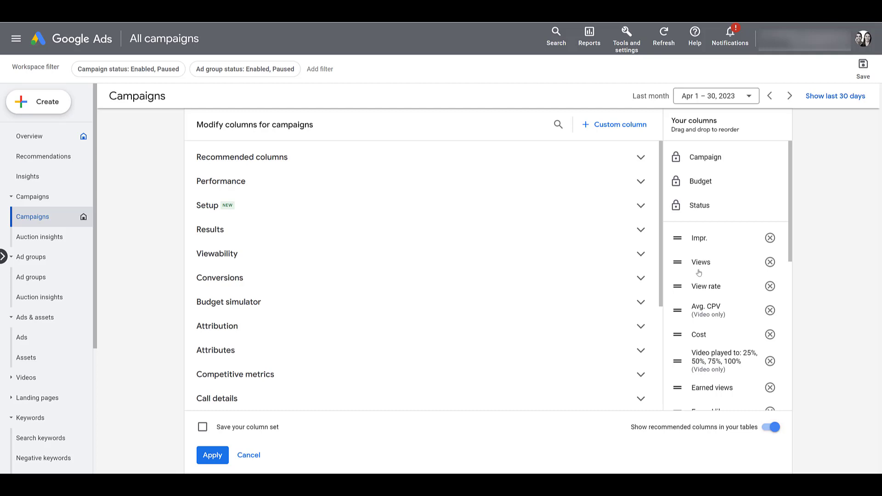
Step: Find and add the Label column, then move it right after View rate
left_click(558, 126)
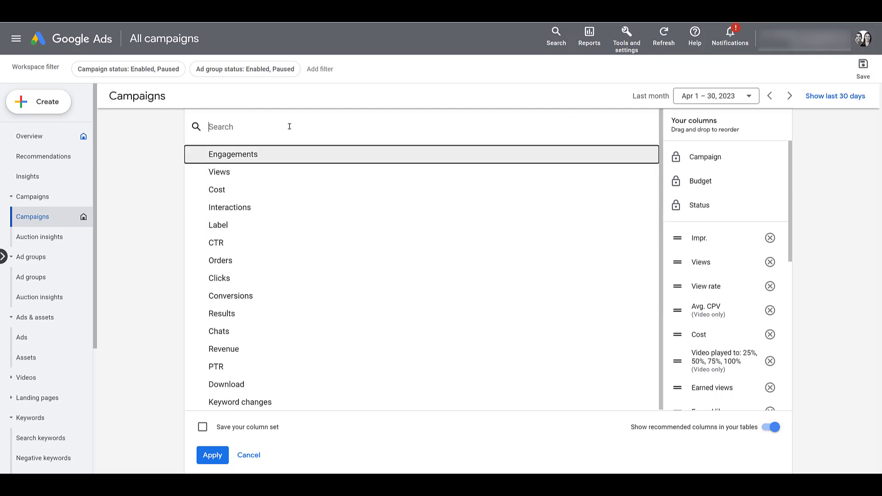
type("label")
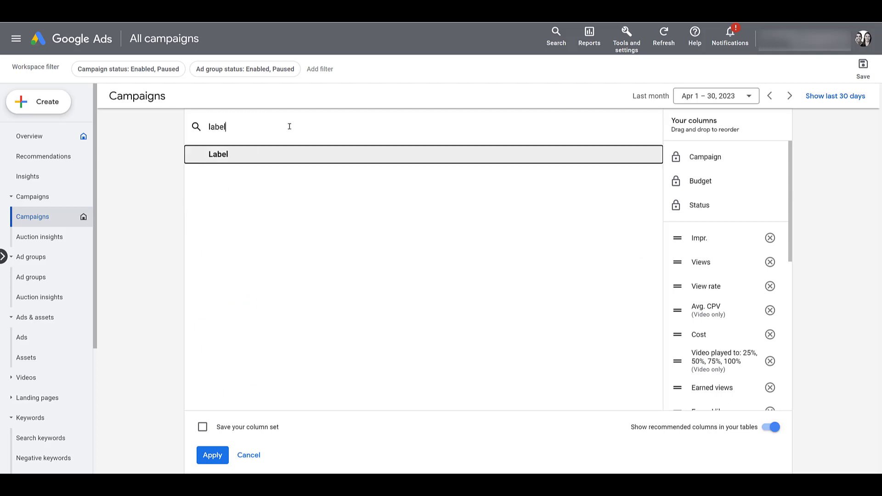
left_click(297, 154)
scroll(744, 329, "down", 4)
scroll(744, 329, "down", 3)
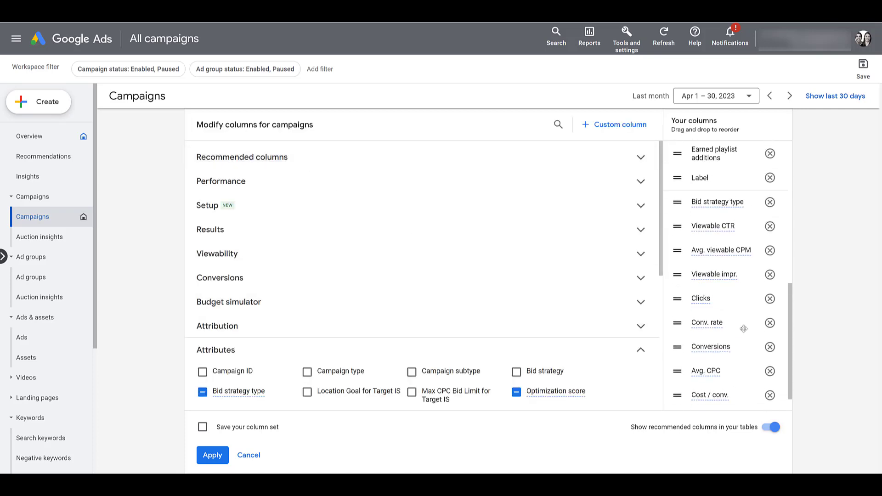
scroll(740, 321, "up", 3)
left_click_drag(727, 313, 729, 133)
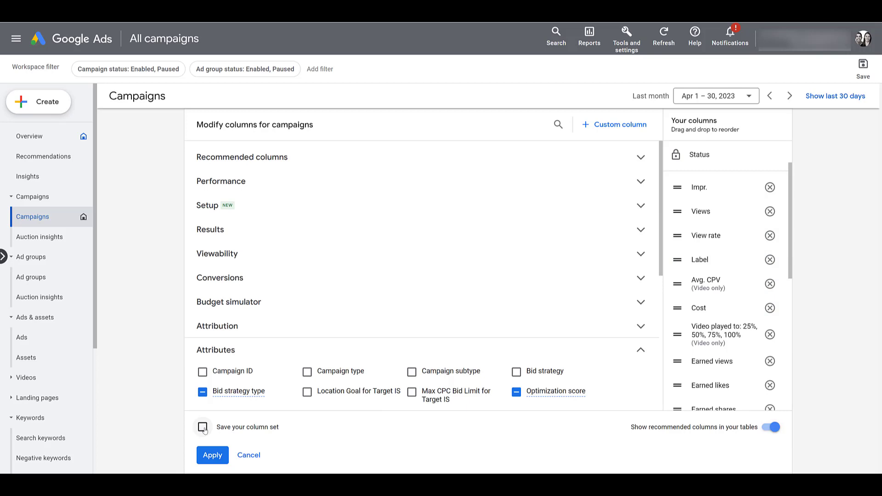
Step: Apply the column changes and filter the campaigns table to names containing 'Halloween'
left_click(212, 458)
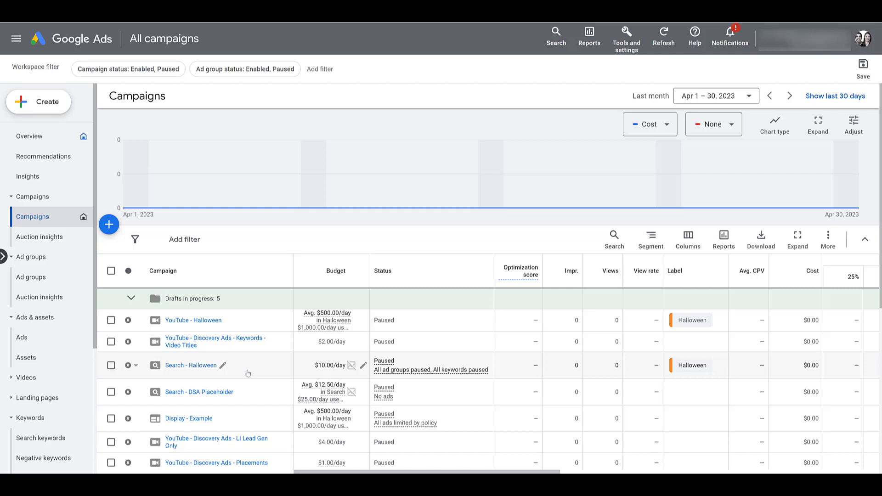
left_click(615, 238)
type("Halloween")
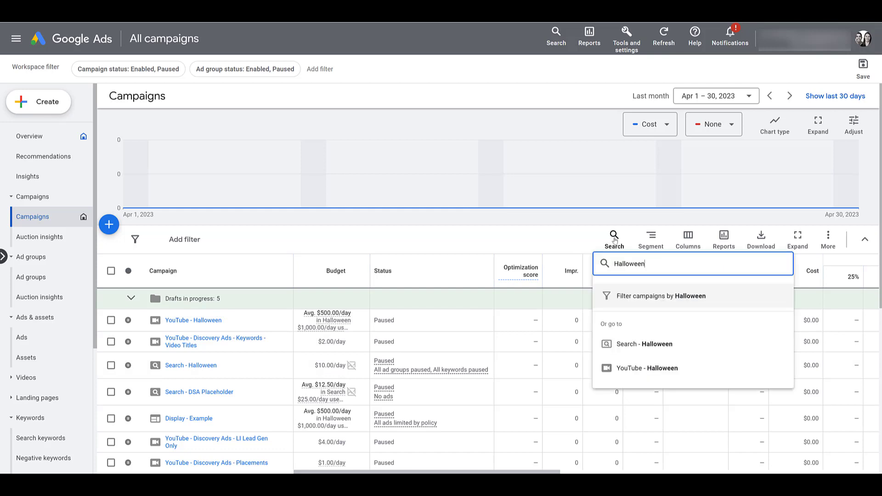
left_click(659, 297)
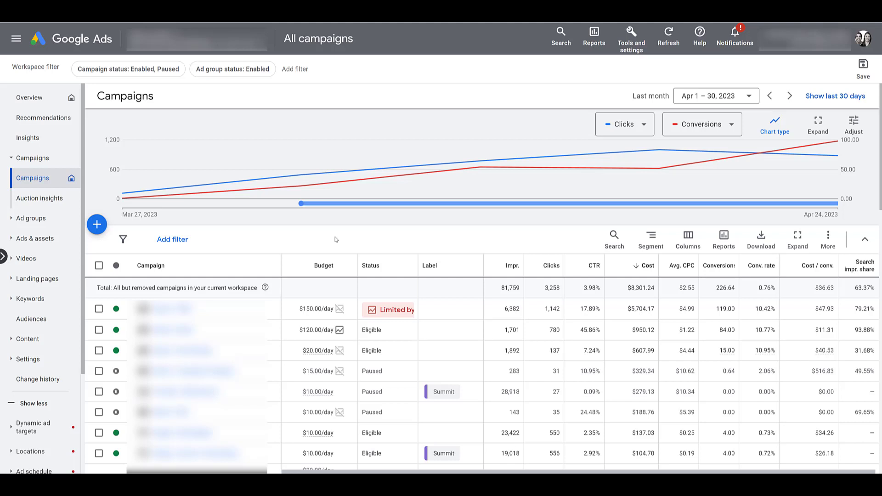
Step: Add a Label filter using 'contains any' with Regional ticked, and apply it
left_click(181, 242)
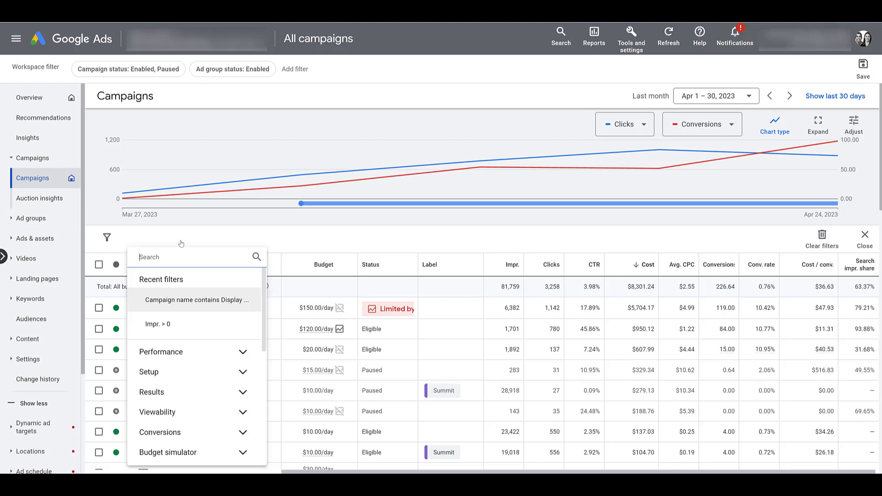
type("label")
left_click(256, 325)
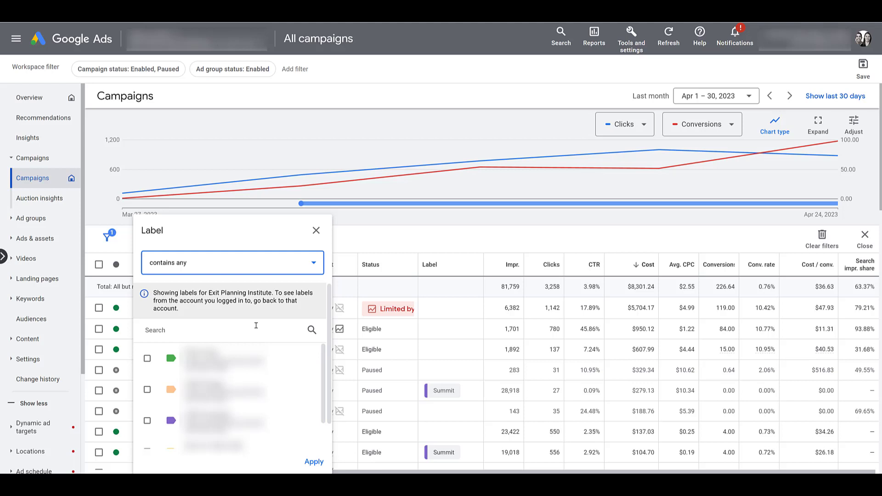
scroll(273, 356, "down", 3)
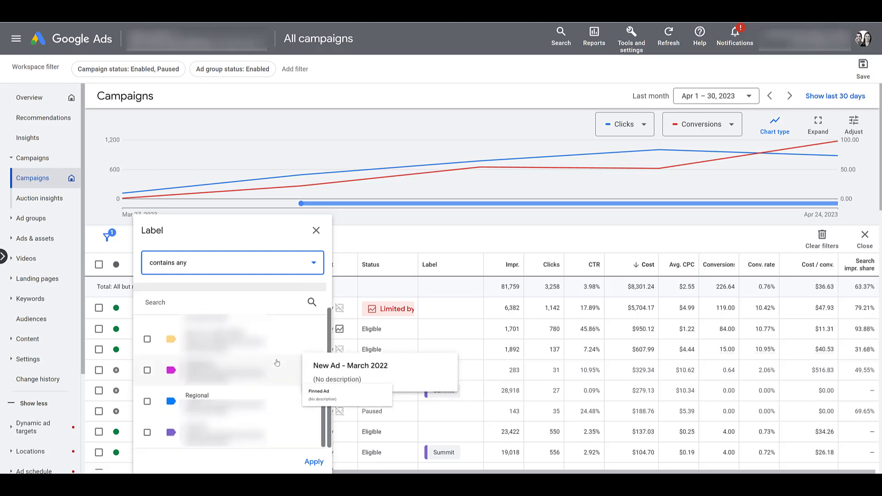
left_click(147, 401)
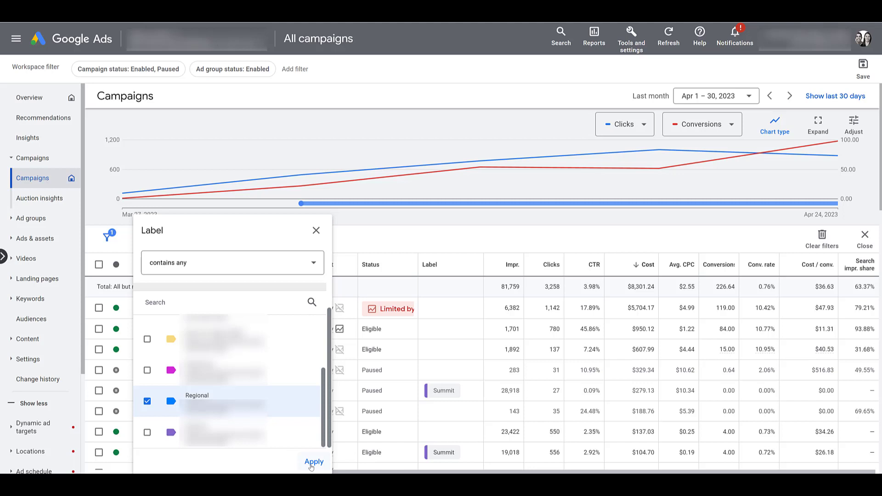
left_click(313, 462)
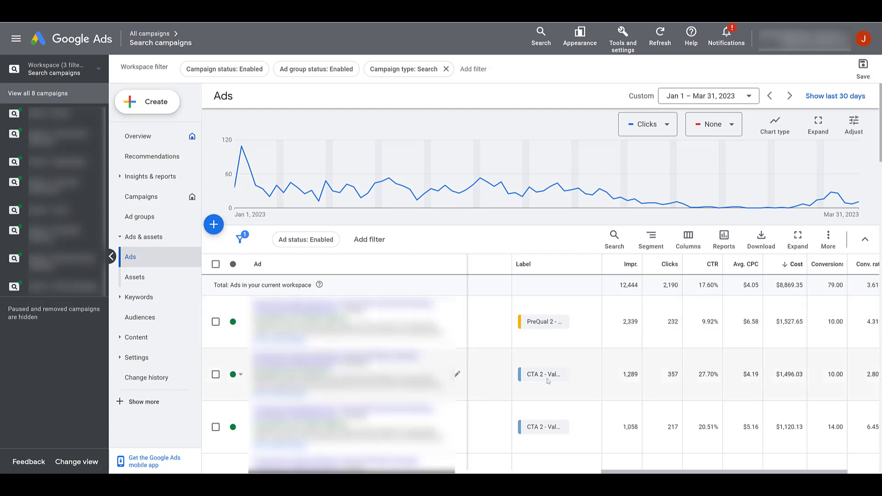
mouse_move(547, 377)
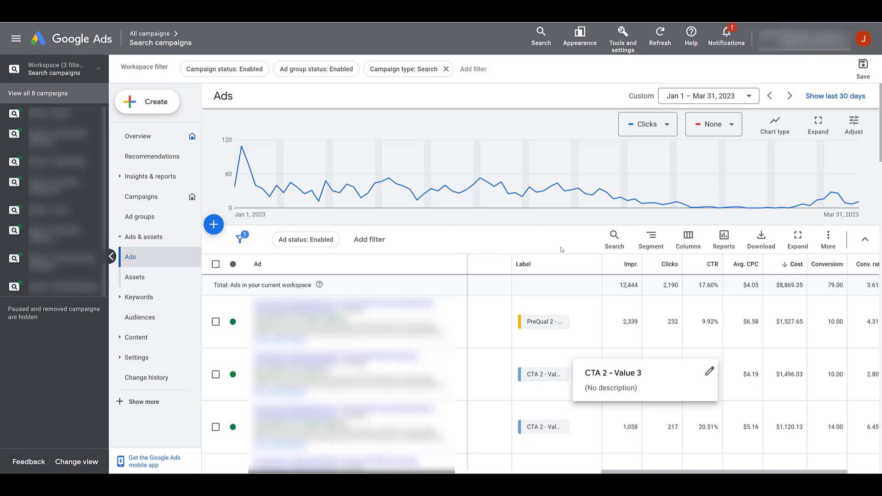
Step: Open the Search keywords page and start editing its filter bar
left_click(156, 300)
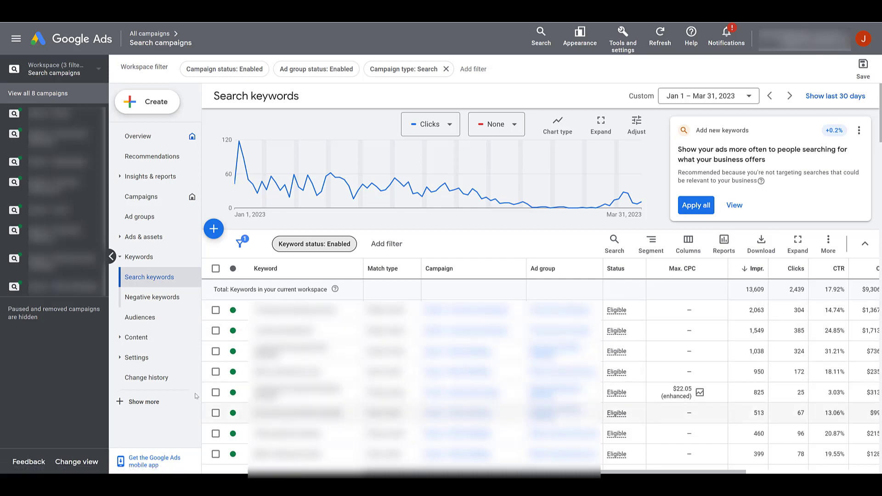
left_click(386, 243)
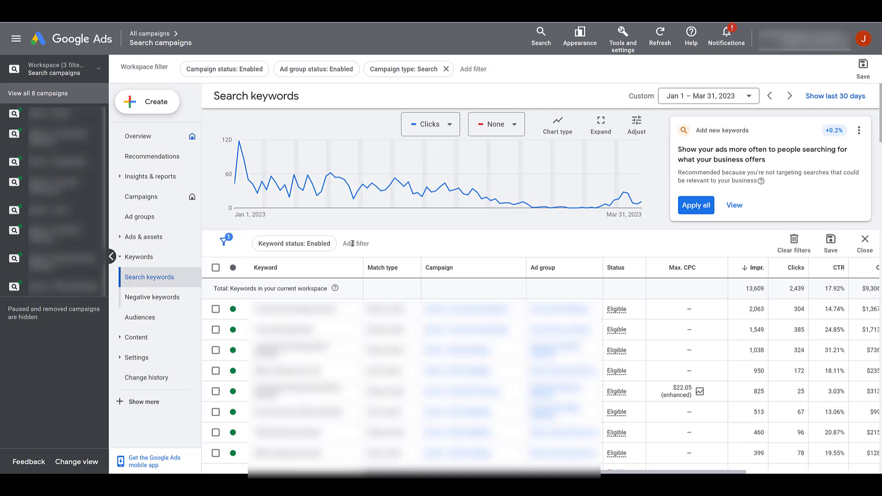
Step: Back in Campaigns, select the first campaign and save an edit to the 'Ads - No Pins' label
left_click(488, 249)
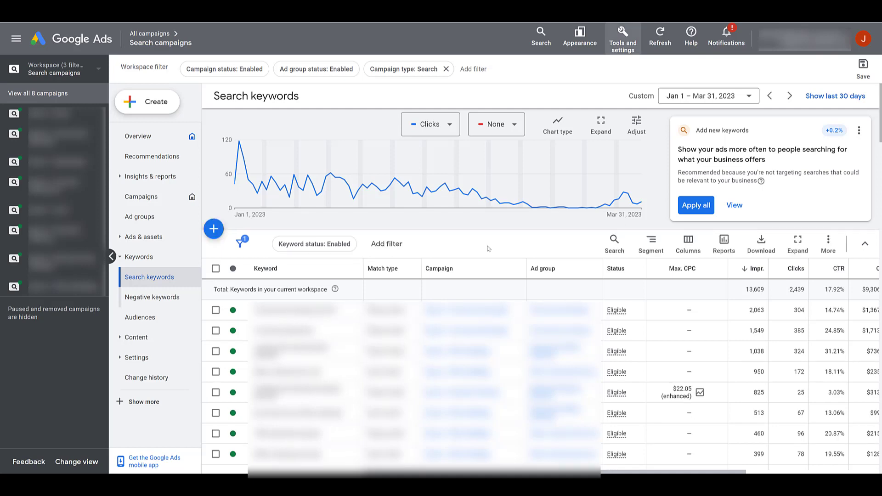
left_click(159, 201)
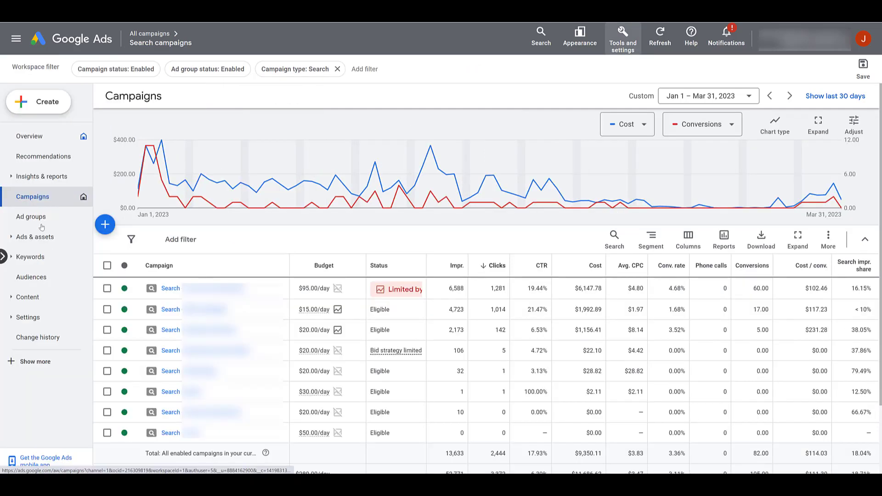
left_click(107, 288)
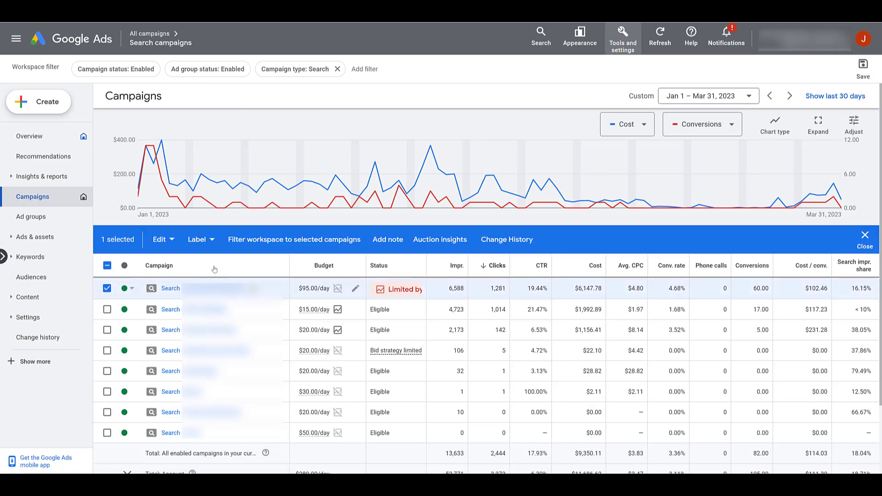
left_click(214, 240)
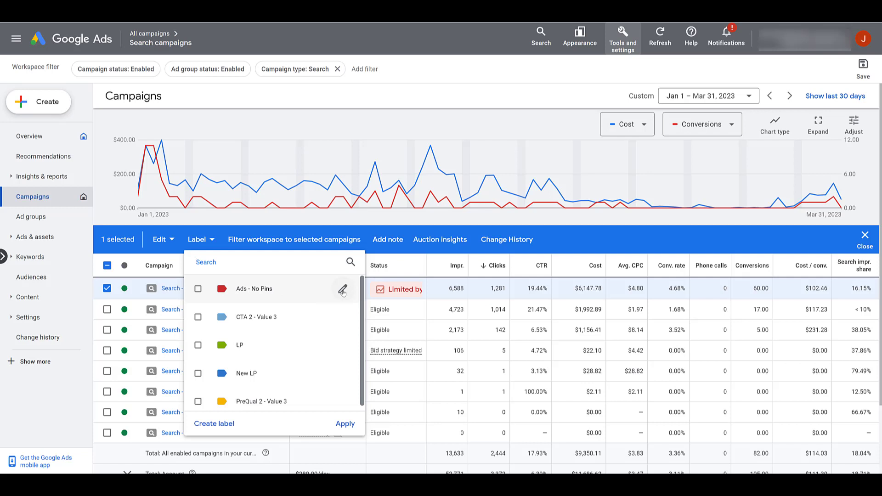
left_click(343, 290)
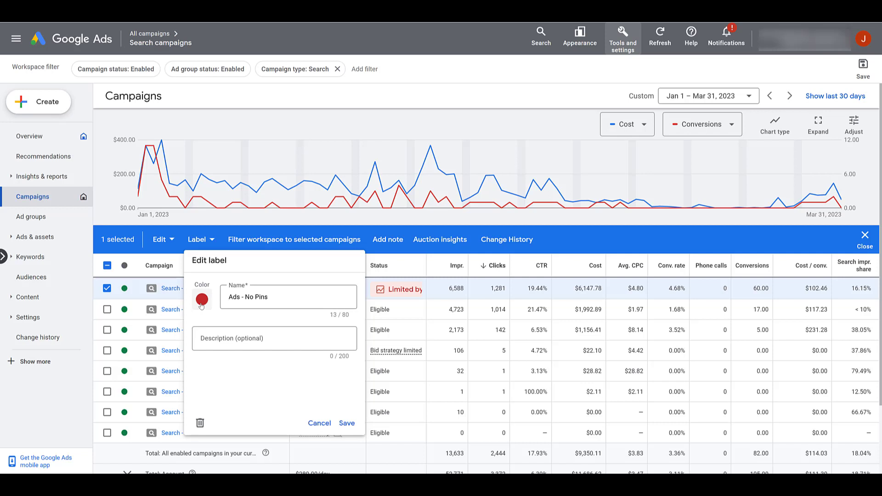
left_click(347, 423)
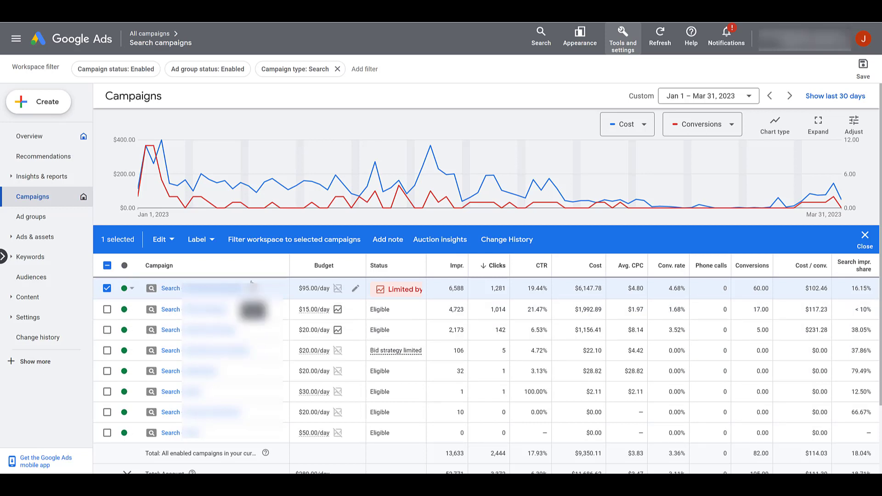
Step: Open the 'Ads - No Pins' label editor for the first campaign, then cancel without saving
left_click(211, 242)
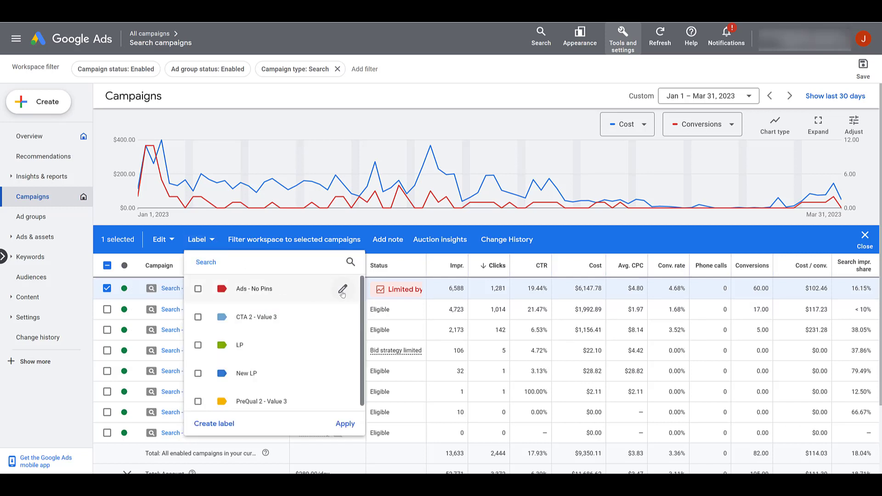
left_click(342, 290)
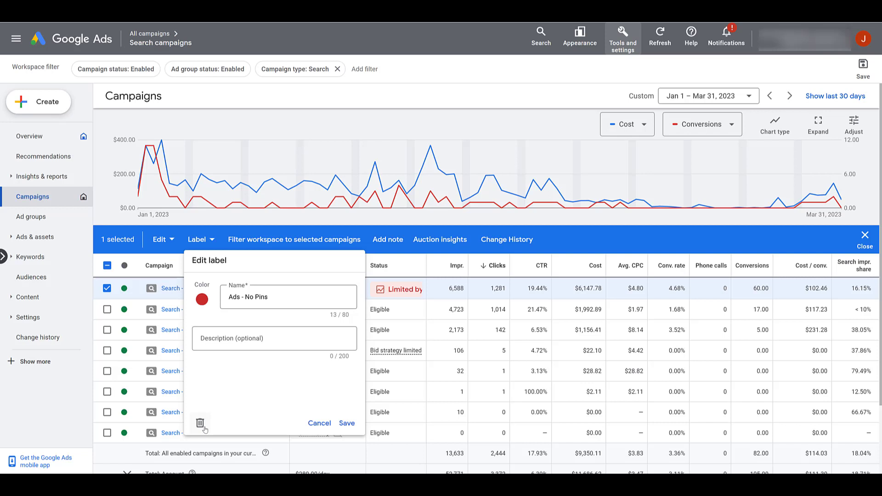
left_click(319, 424)
scroll(282, 350, "down", 1)
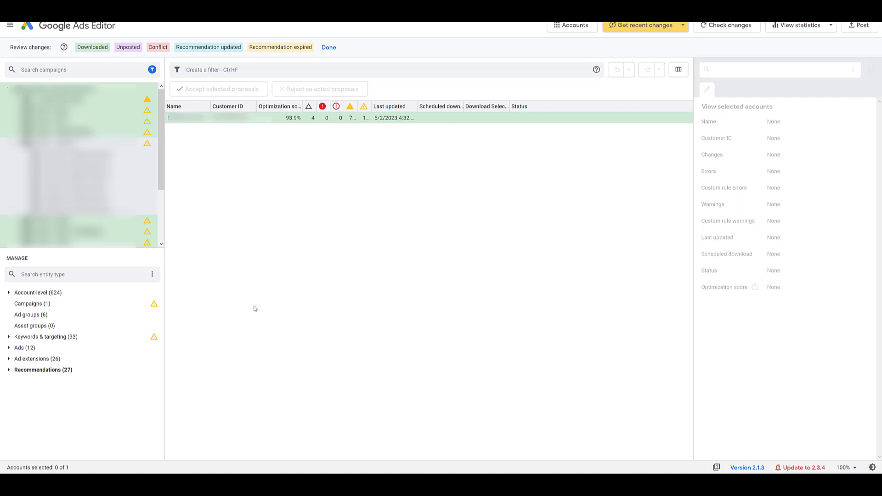
Step: Expand Account-level and then Shared library in the Manage tree to reveal Labels (4)
left_click(9, 293)
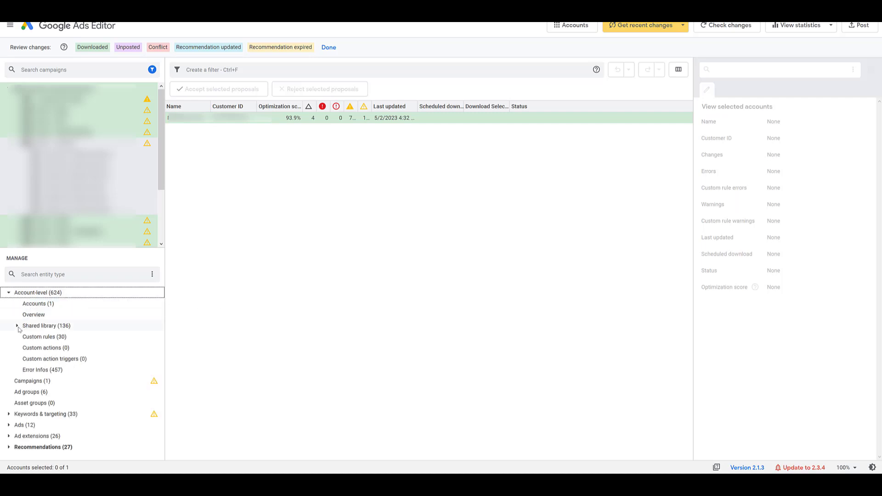
left_click(17, 326)
scroll(65, 360, "down", 5)
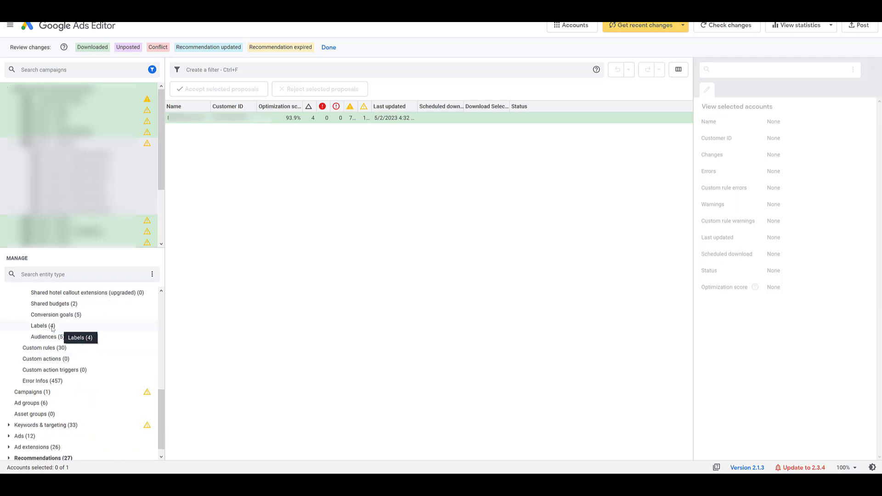
Step: List the account labels, add a new label, select its colour code, then go back to No Pins
left_click(52, 327)
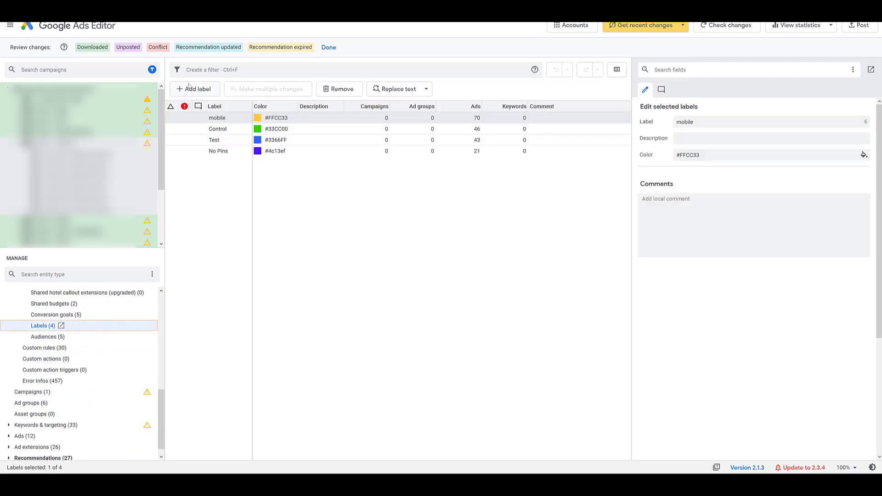
left_click(192, 88)
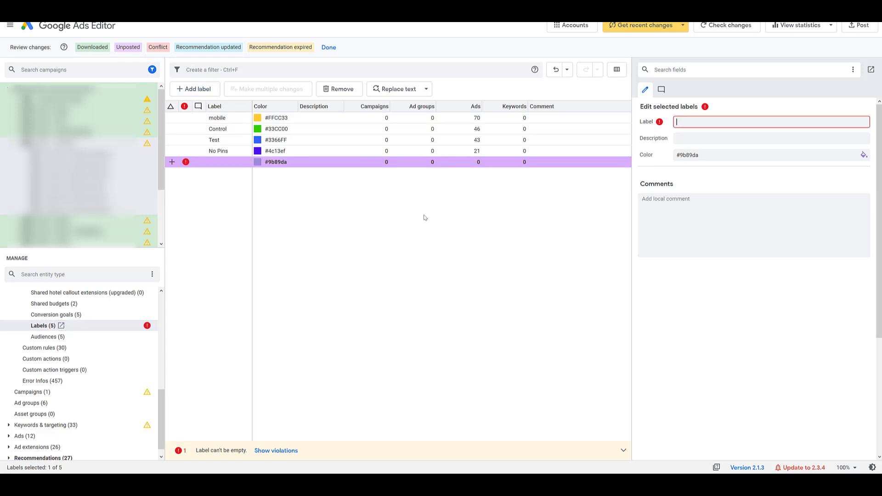
left_click(715, 156)
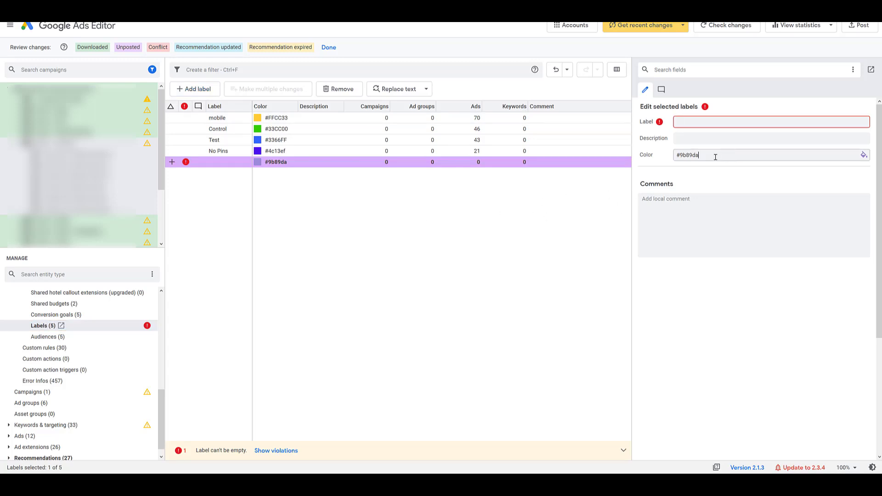
left_click_drag(716, 156, 644, 170)
left_click(364, 155)
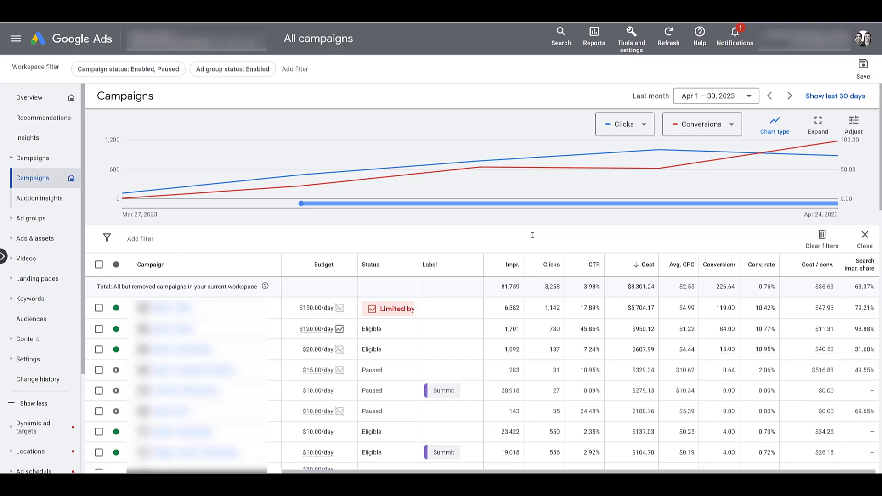
Step: Go to Bulk Actions > Rules from Tools and settings and begin a new automated rule
left_click(632, 44)
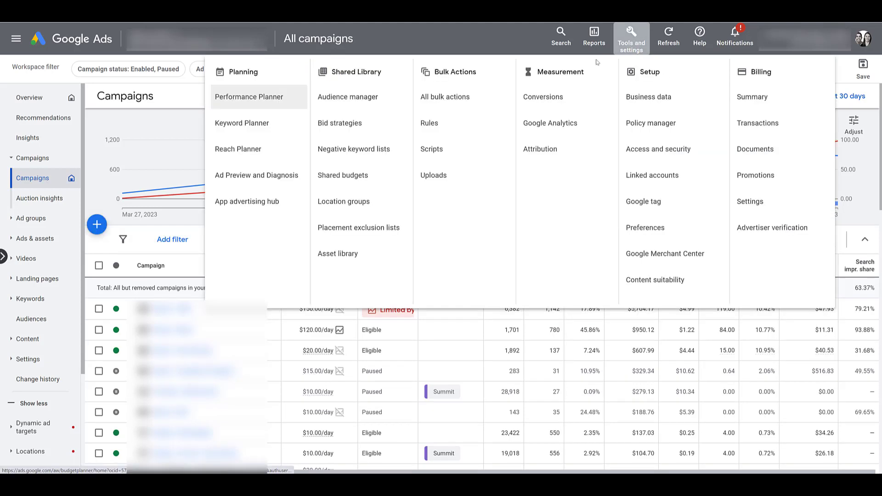
left_click(451, 129)
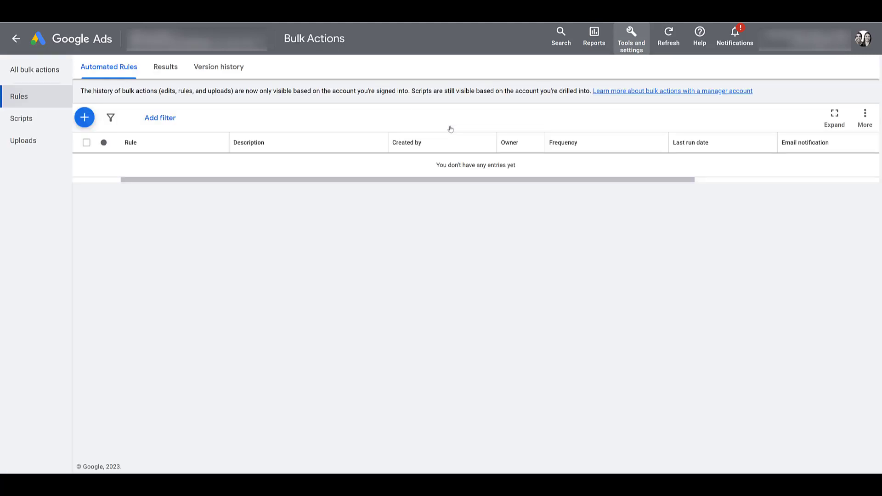
left_click(87, 121)
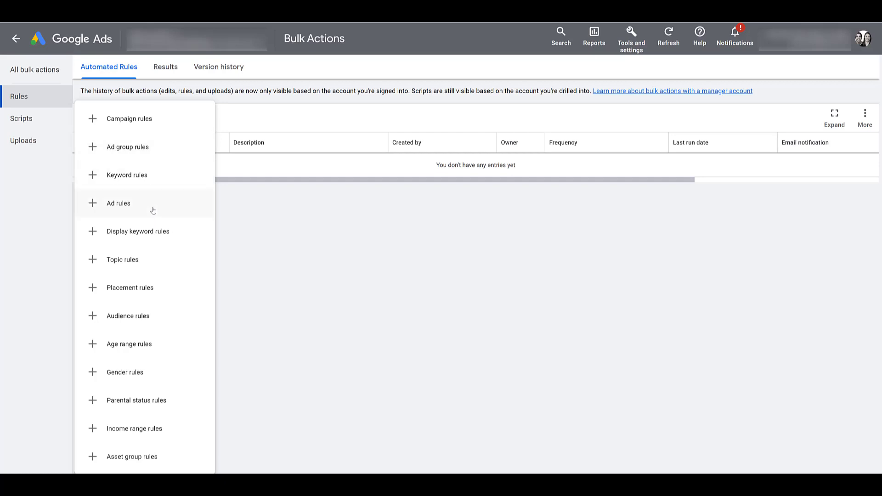
Step: Start a campaign rule named 'Enable Summit Campaigns'
left_click(179, 126)
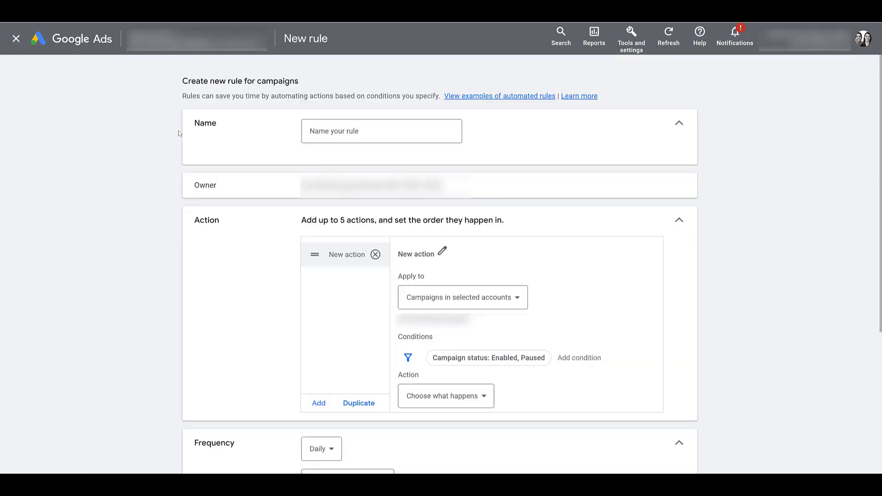
left_click(363, 131)
type("Enable Summit Campaigns")
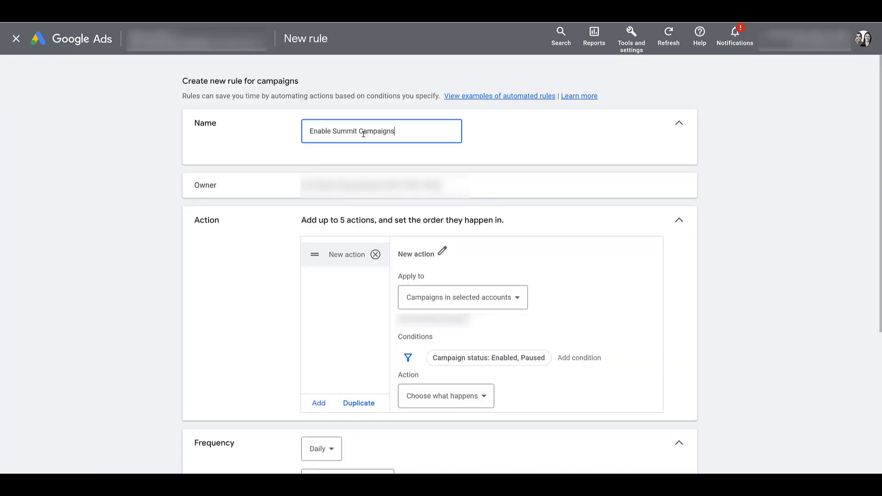
Step: Add a label condition limiting the rule to campaigns labelled Summit
left_click(408, 358)
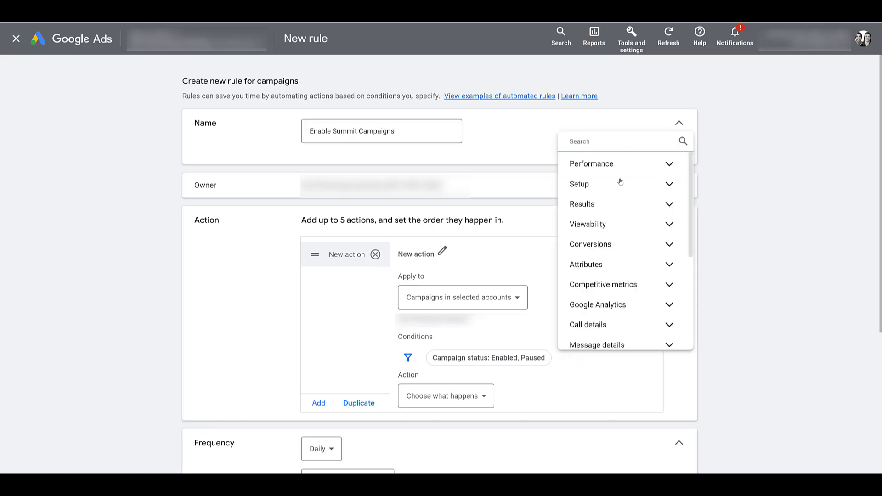
type("label")
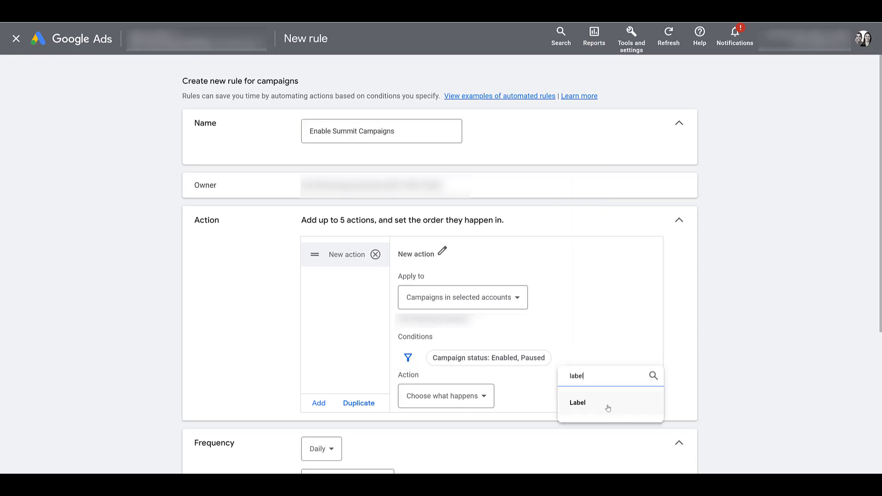
left_click(608, 408)
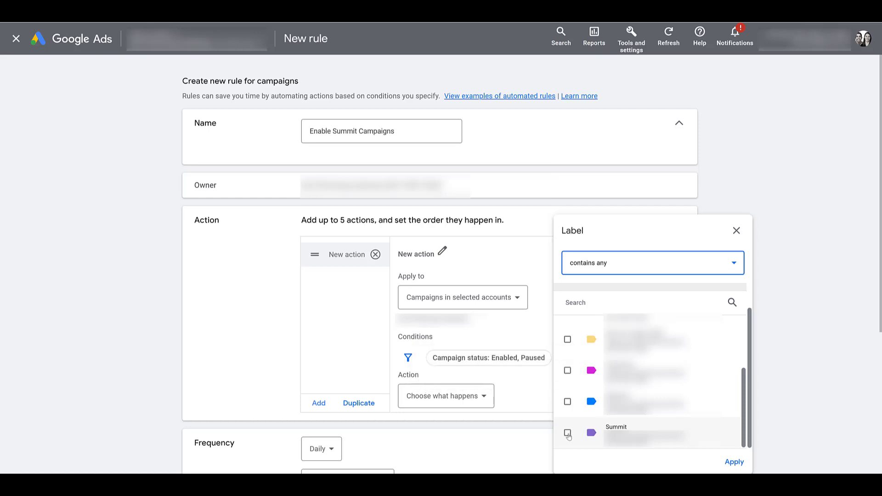
left_click(568, 433)
mouse_move(630, 428)
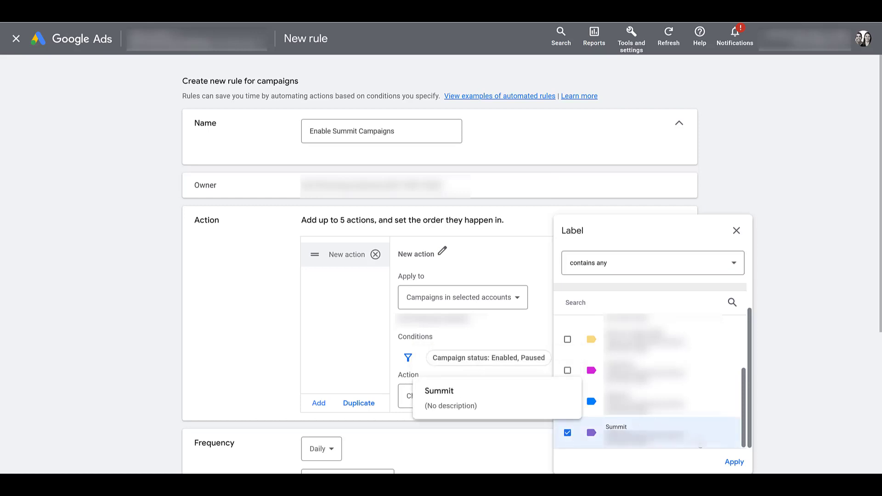
left_click(731, 462)
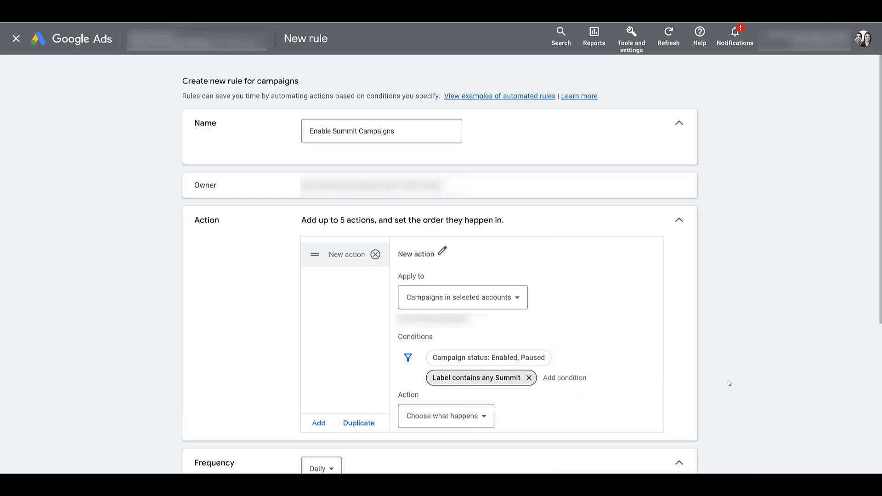
Step: Set the rule's action to Enable campaigns
left_click(471, 418)
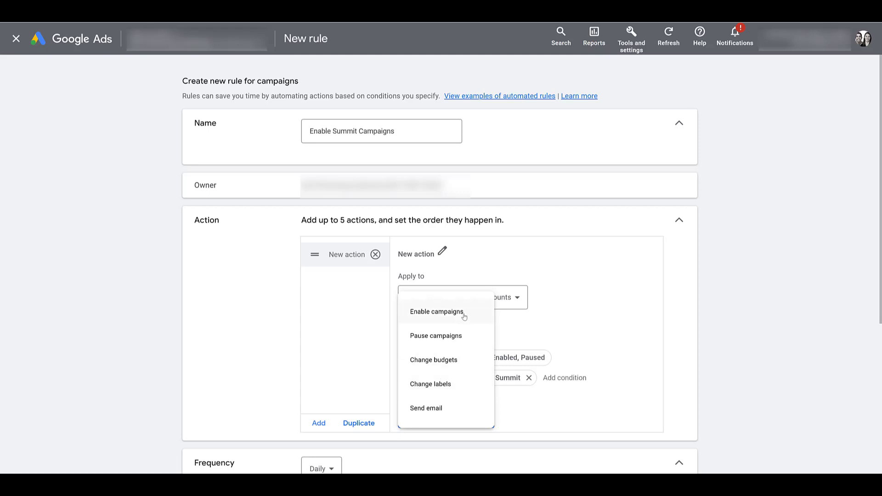
left_click(465, 317)
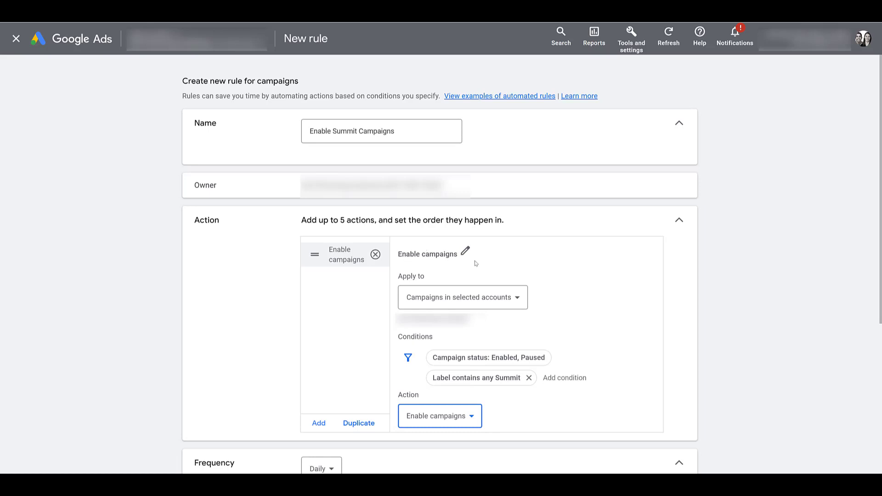
scroll(476, 263, "down", 5)
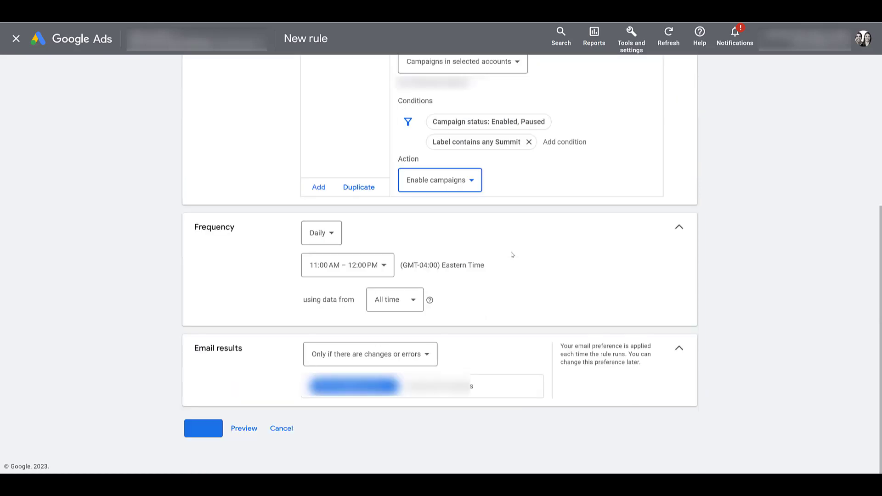
Step: Change the rule's frequency from Daily to Once, for Jan 1, 2024, 11:00 AM–12:00 PM Eastern
left_click(333, 237)
left_click(331, 241)
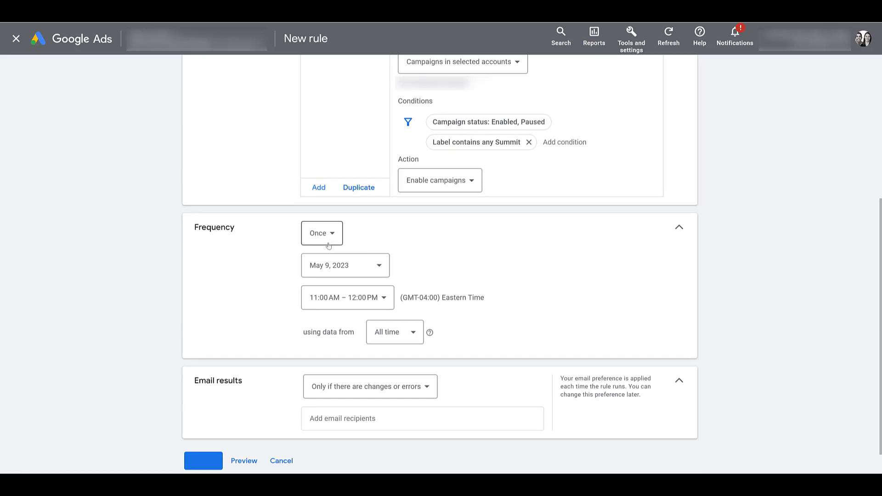
left_click(330, 240)
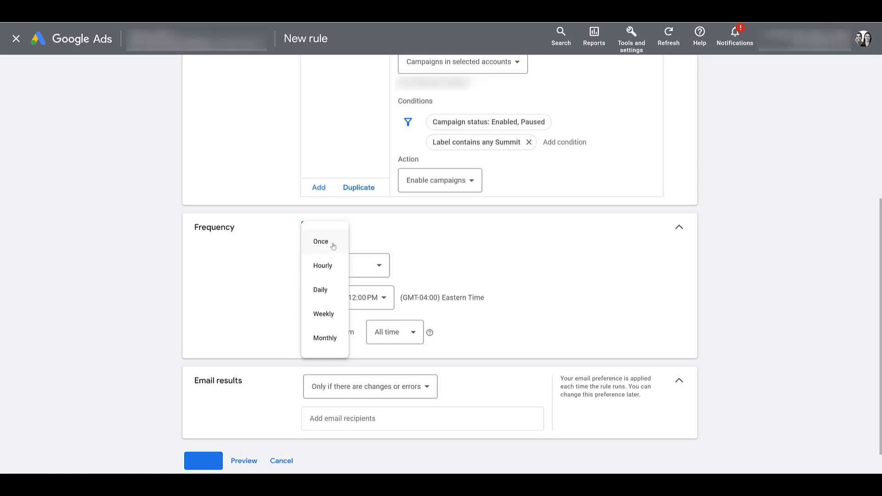
left_click(333, 247)
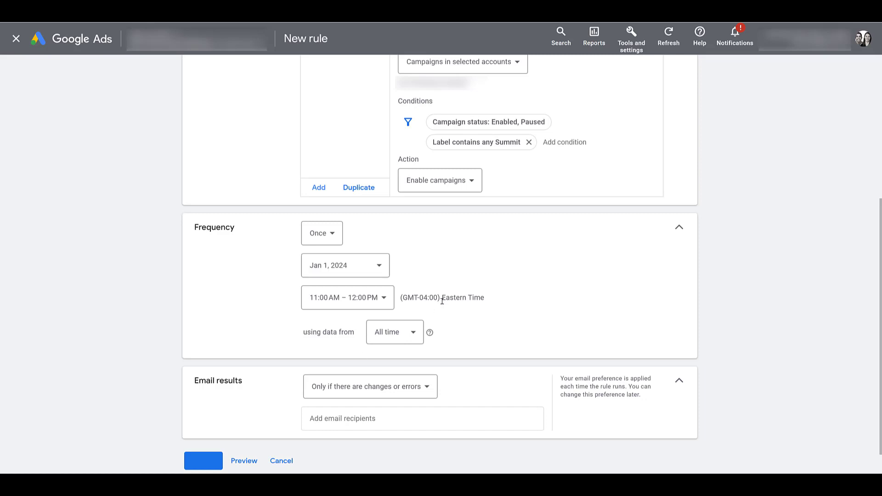
scroll(377, 387, "down", 1)
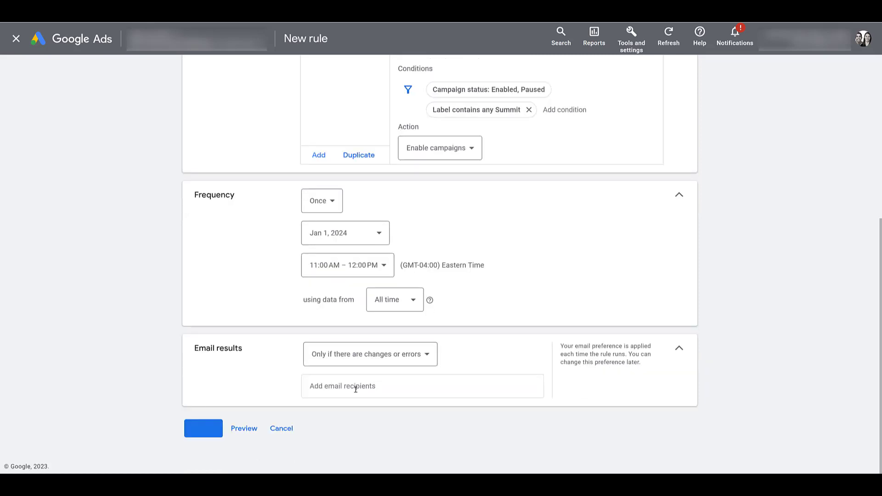